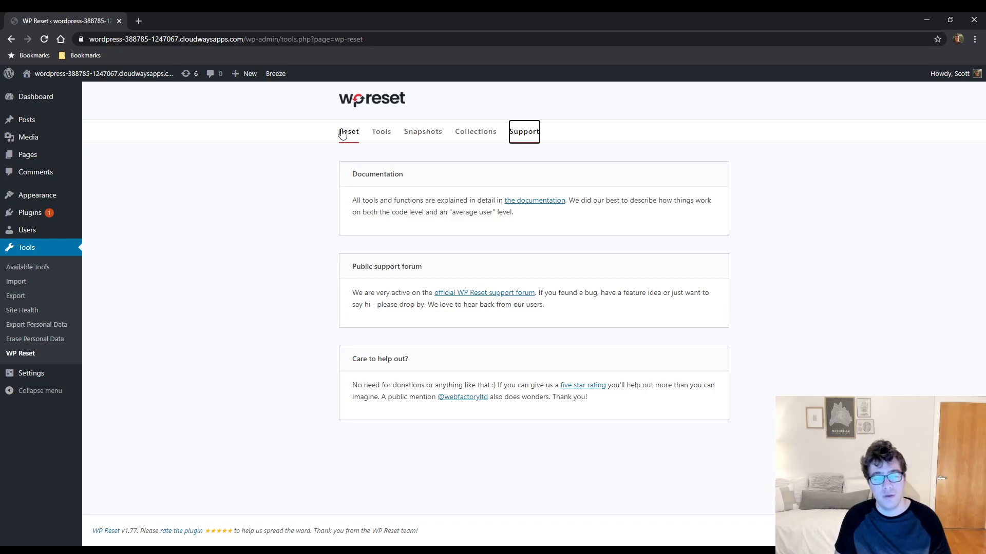
- Show the Reset tab's site reset options and collapse the 'Please read carefully before proceeding' warning panel
left_click(342, 134)
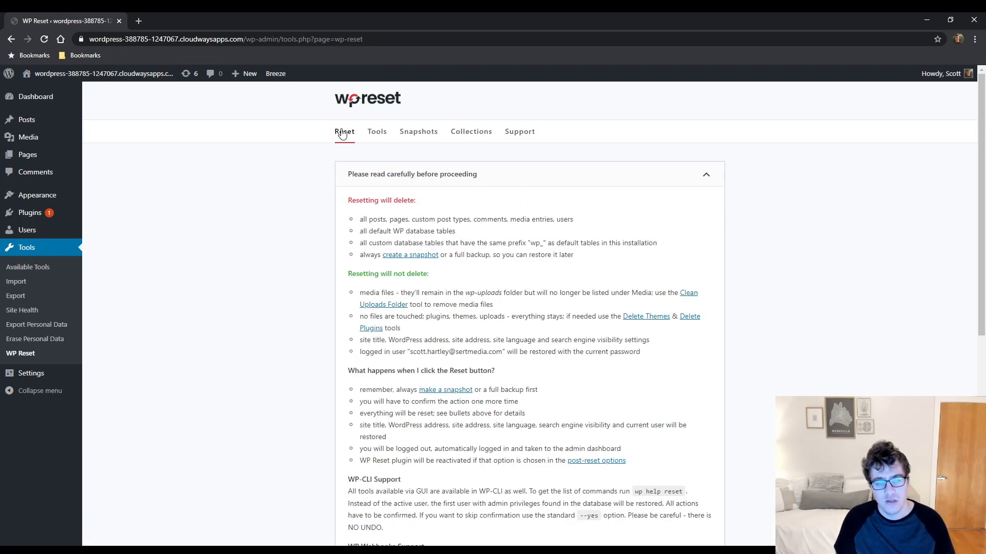
mouse_move(2, 224)
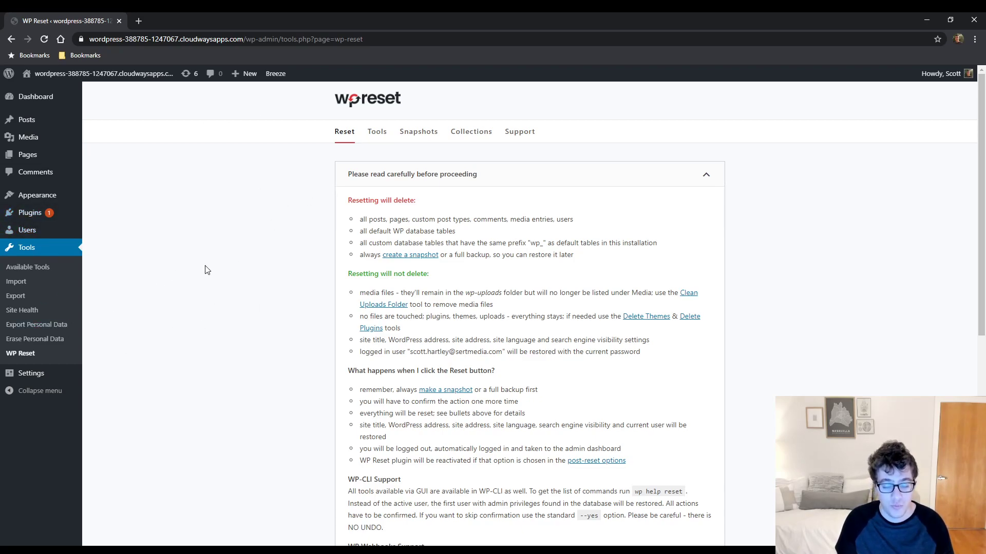
mouse_move(57, 212)
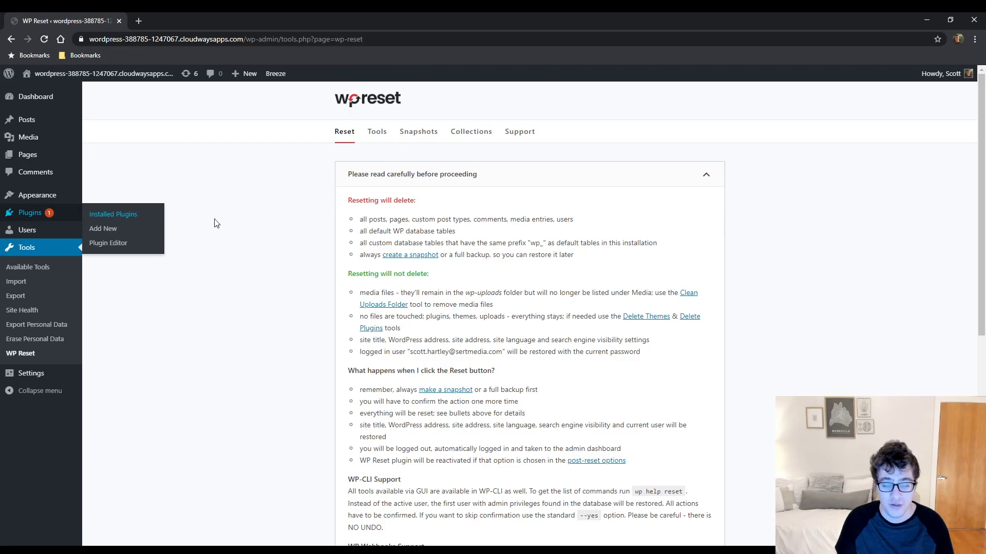
scroll(301, 218, "down", 7)
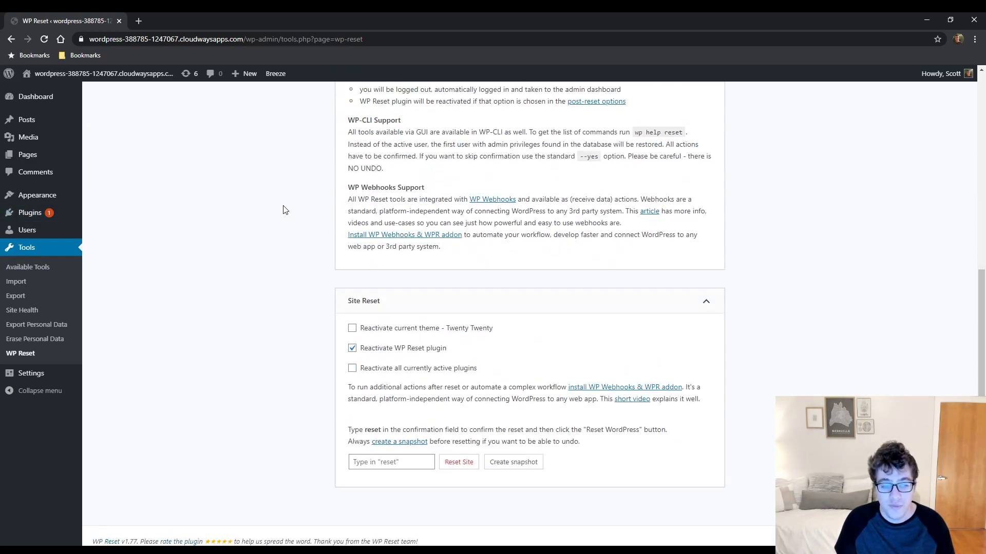
scroll(281, 207, "up", 1)
scroll(277, 211, "up", 6)
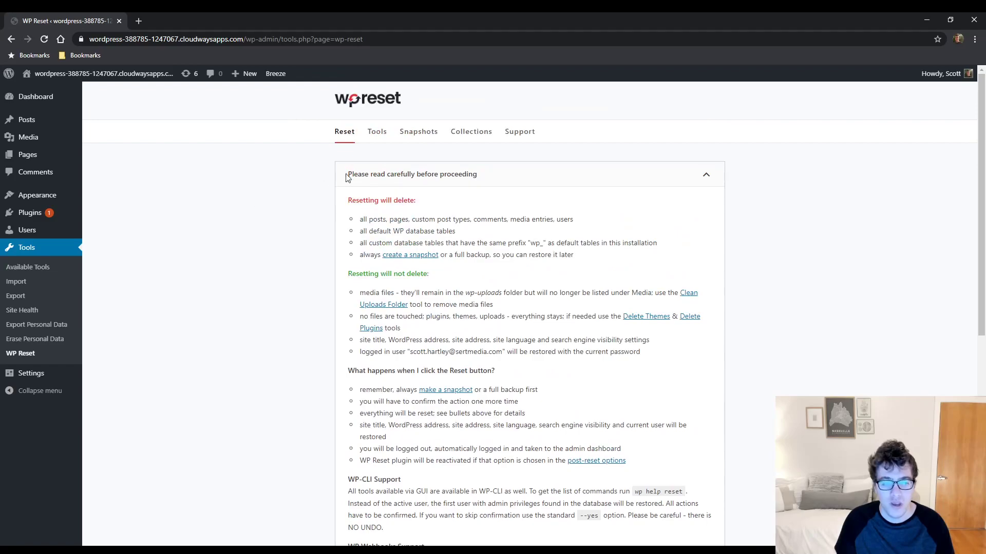
left_click(706, 176)
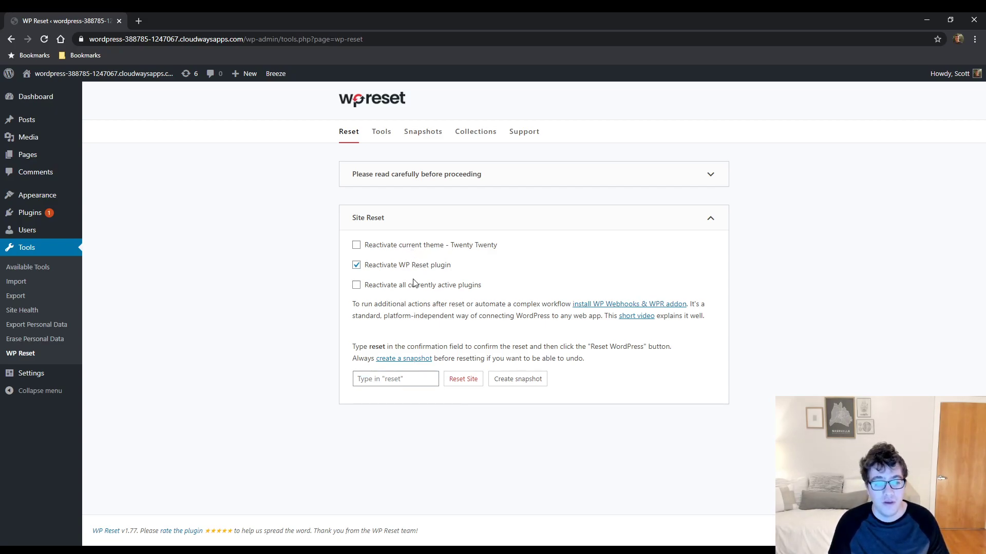
- Switch to WP Reset's Tools and browse Delete Transients, Clean Uploads Folder, Reset Theme Options and the rest
left_click(384, 135)
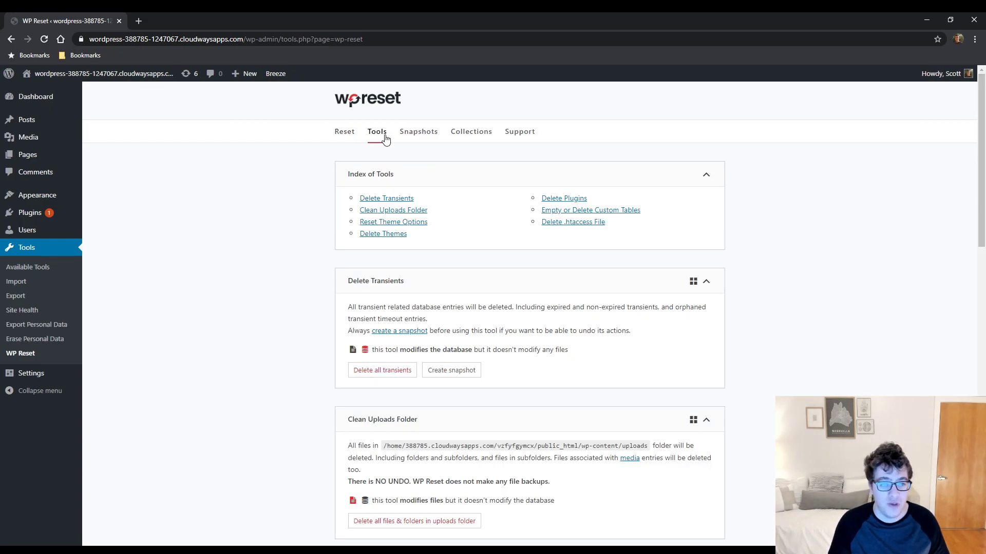
scroll(388, 143, "down", 3)
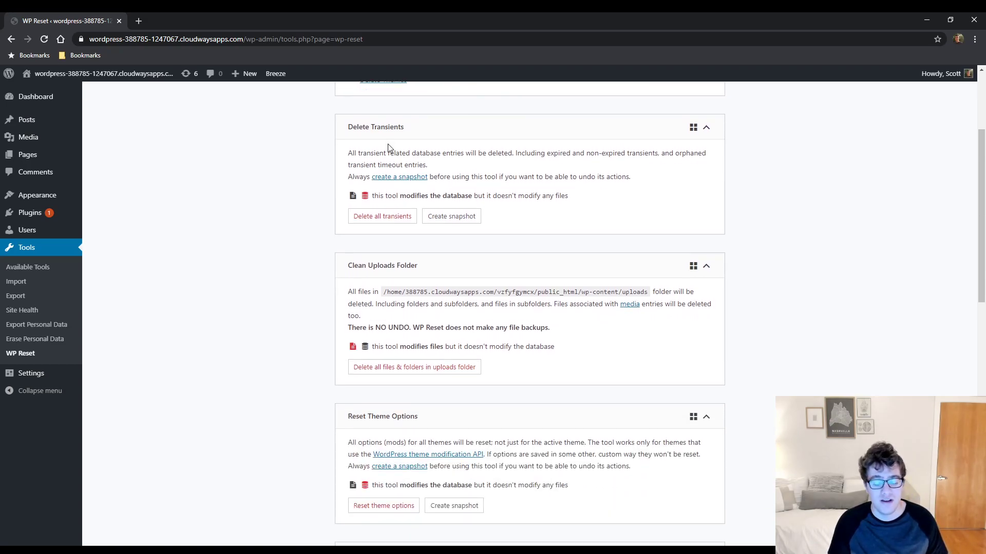
scroll(387, 144, "down", 10)
scroll(344, 117, "down", 3)
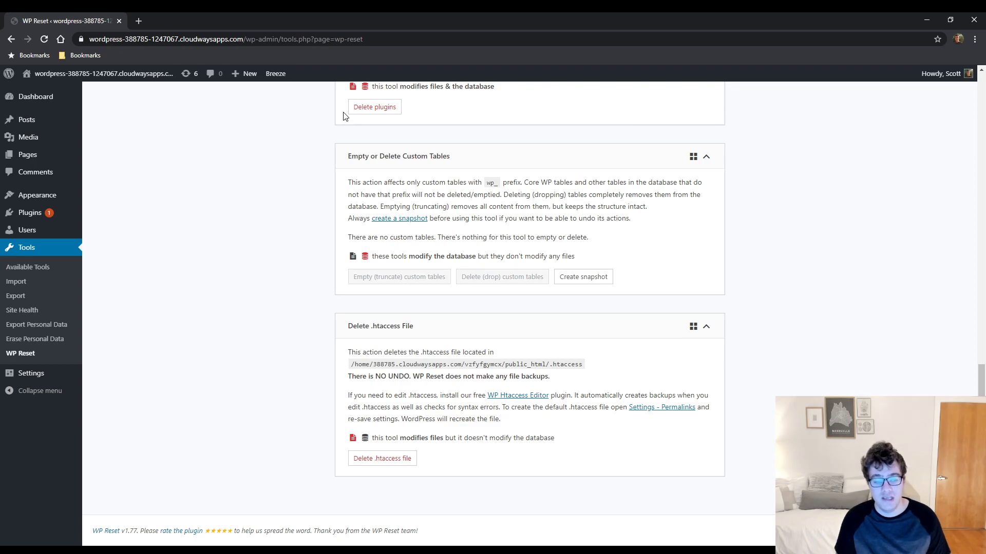
scroll(491, 268, "up", 13)
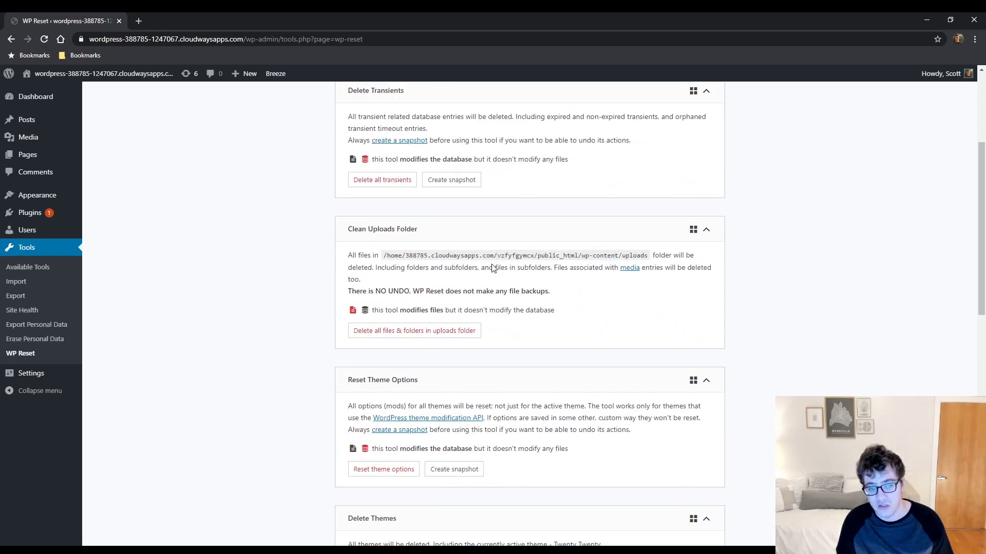
scroll(492, 268, "up", 4)
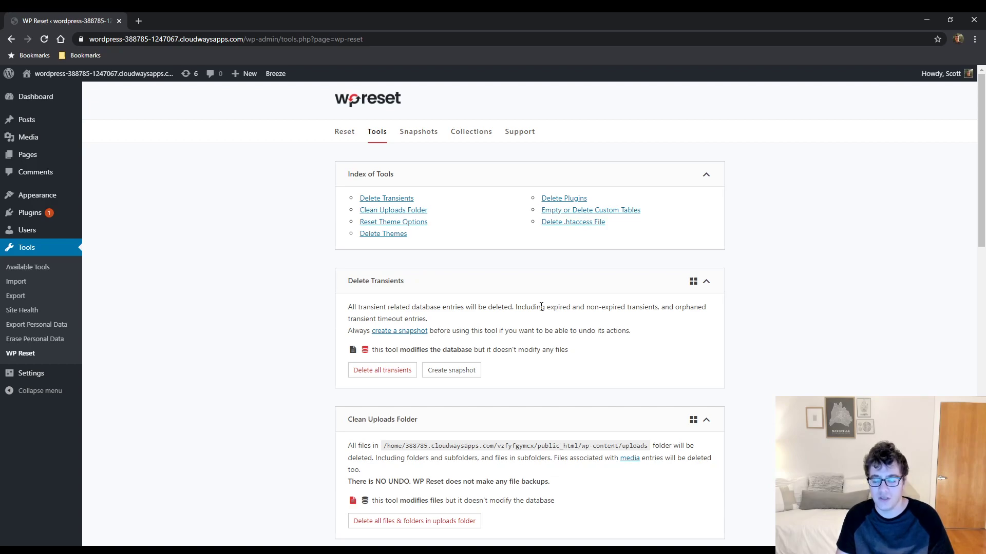
scroll(541, 306, "down", 3)
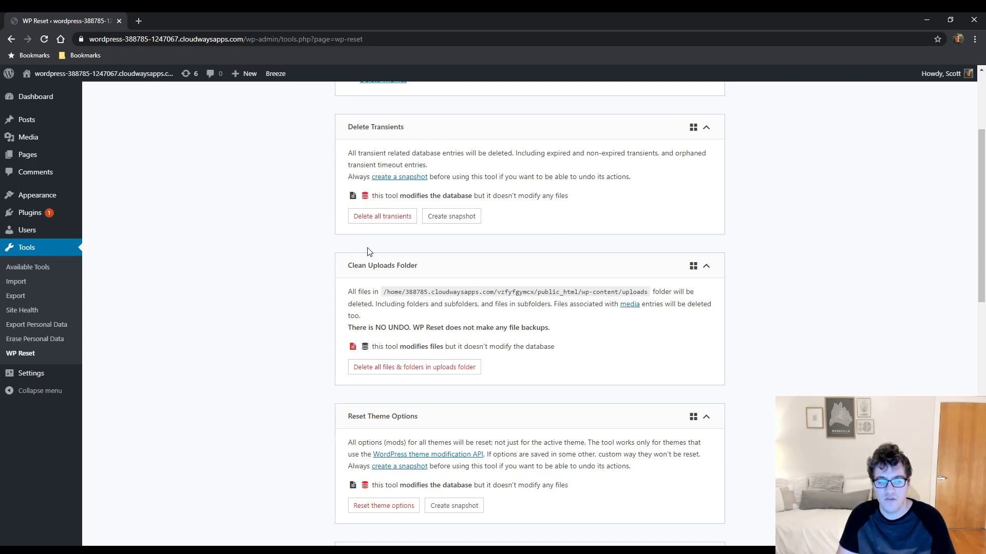
scroll(711, 104, "down", 3)
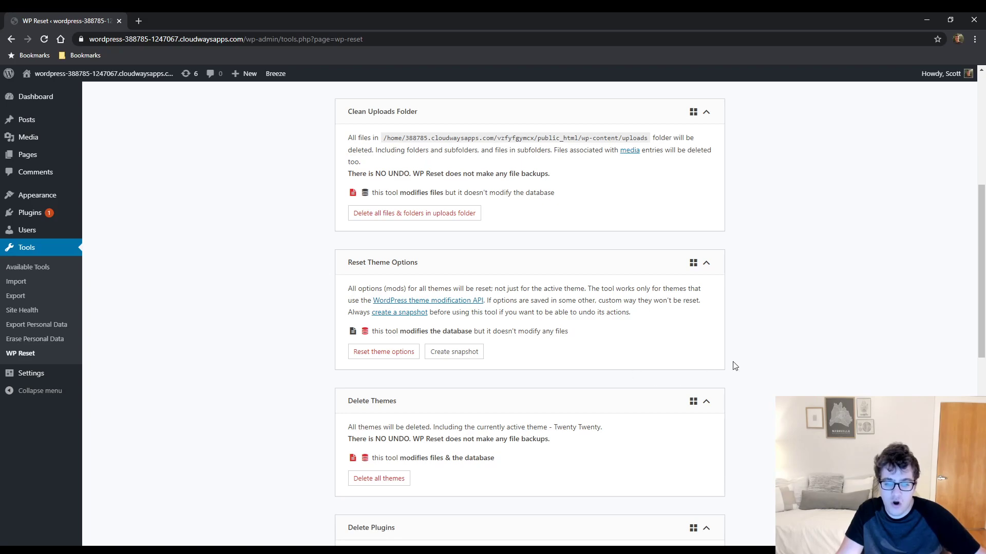
scroll(649, 310, "down", 2)
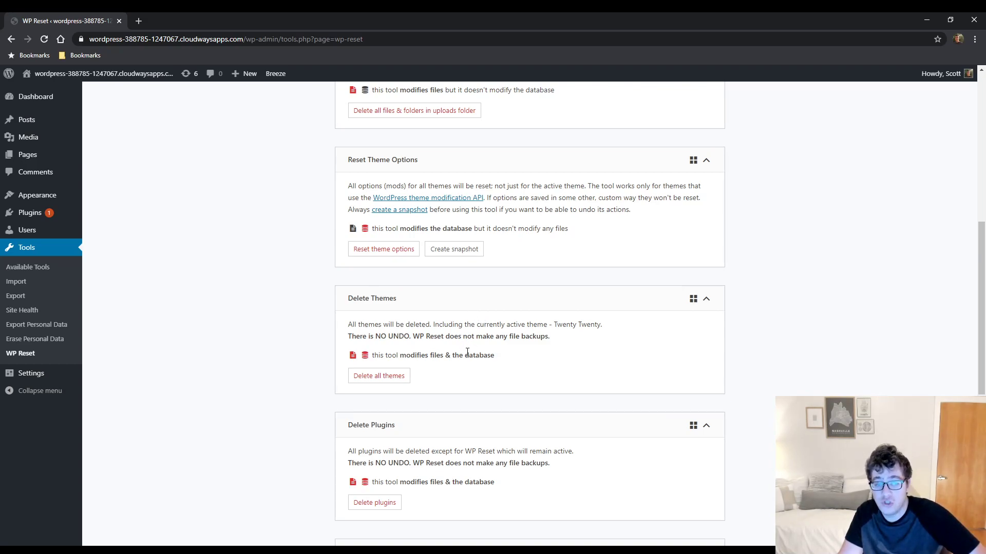
scroll(464, 362, "down", 2)
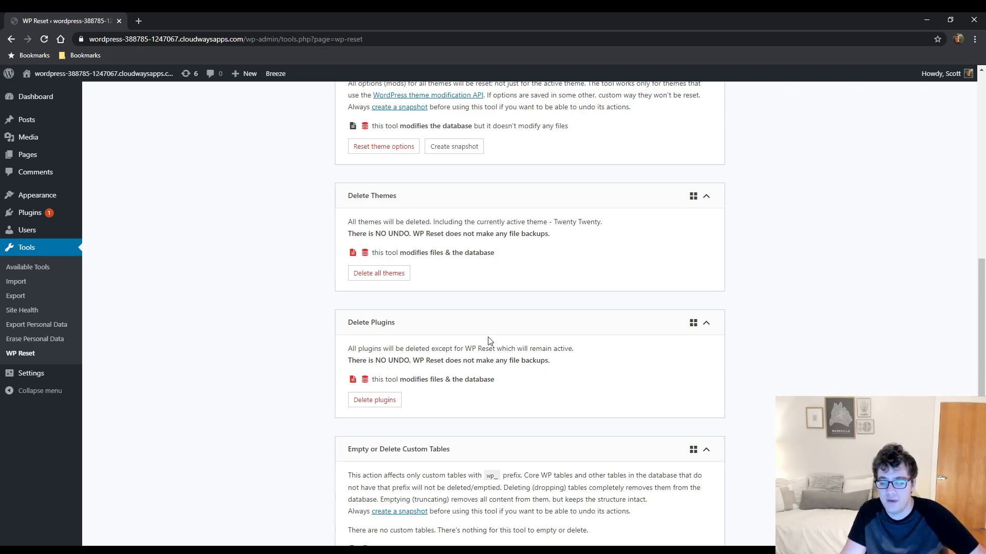
scroll(478, 340, "down", 3)
scroll(579, 349, "up", 1)
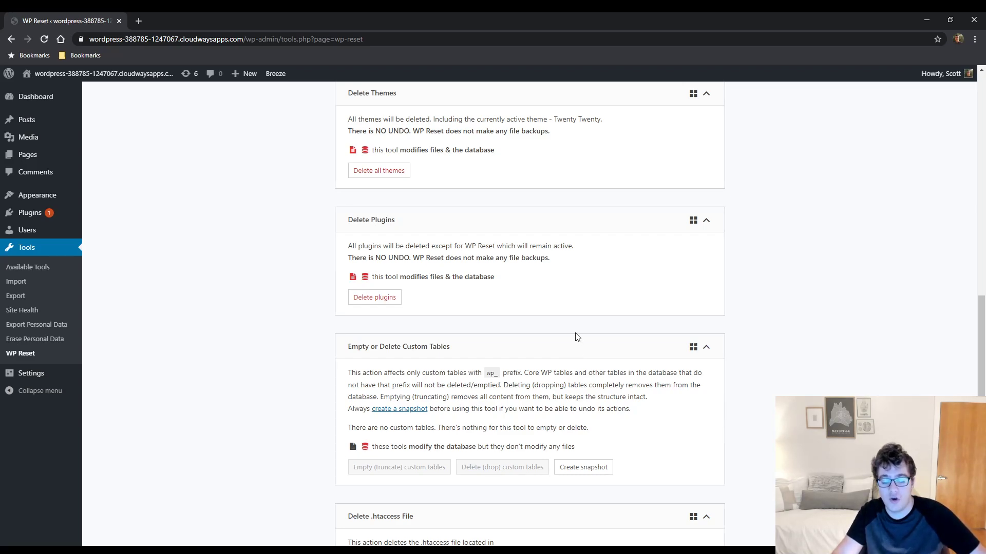
scroll(510, 286, "down", 3)
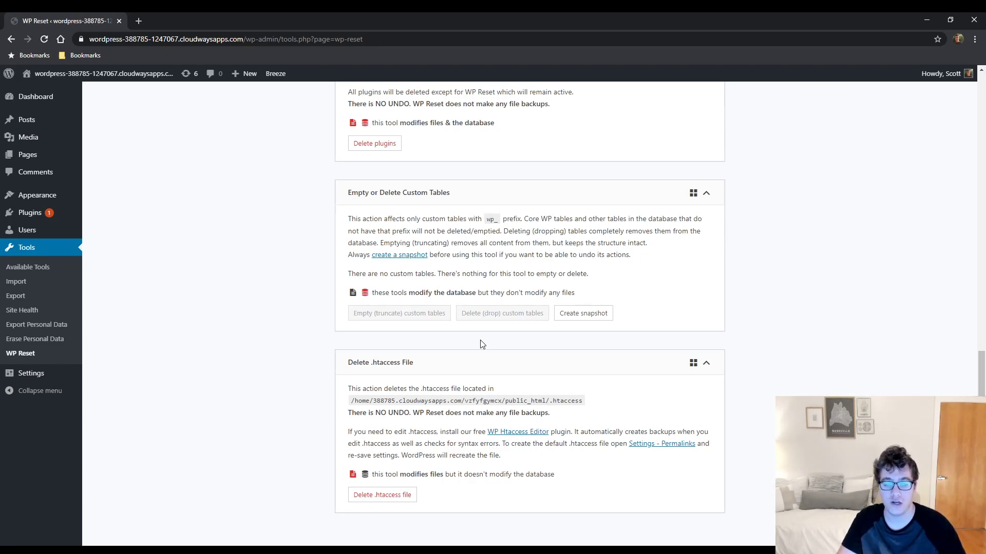
- Try the unavailable empty and drop custom tables tools, then scroll through the remaining tool panels
left_click_drag(510, 314, 518, 314)
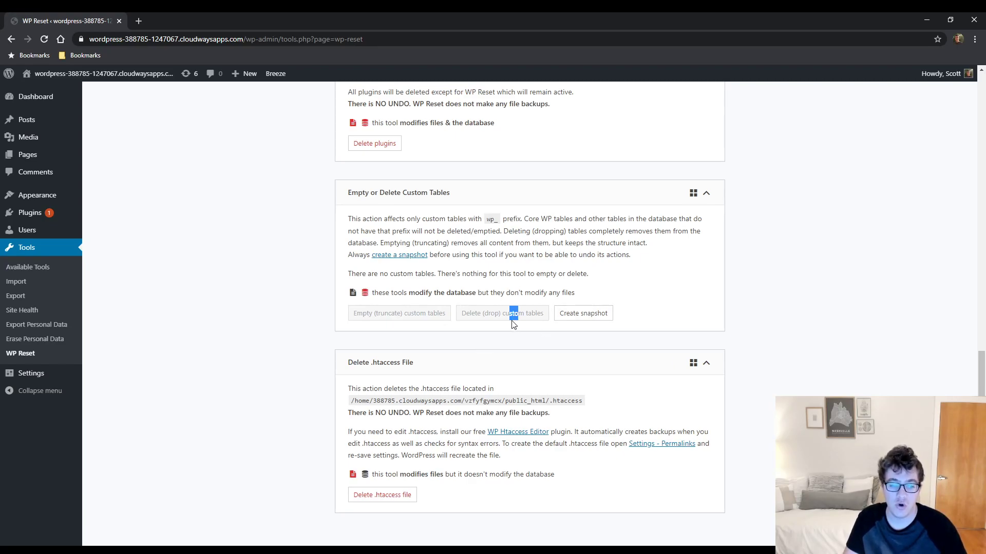
triple_click(361, 319)
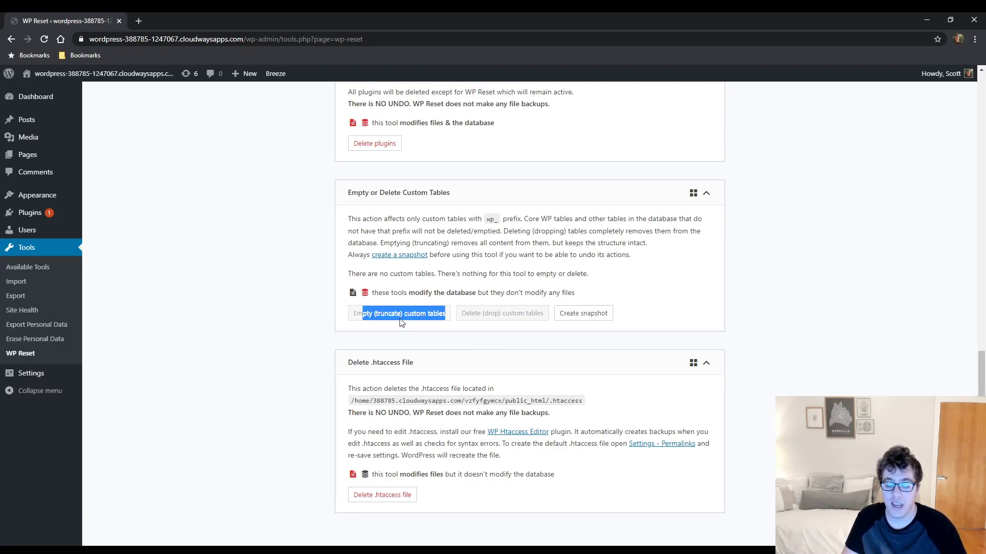
left_click(433, 314)
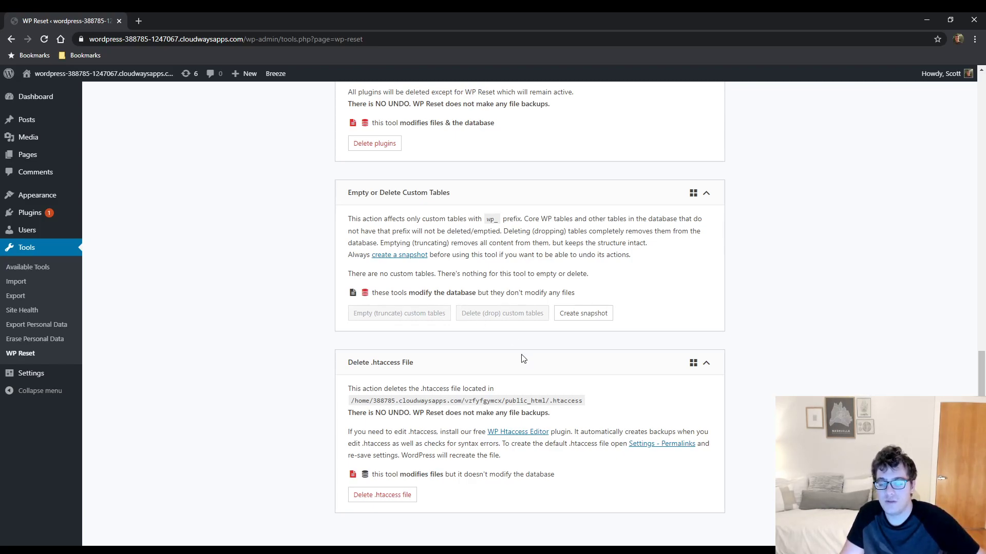
triple_click(518, 315)
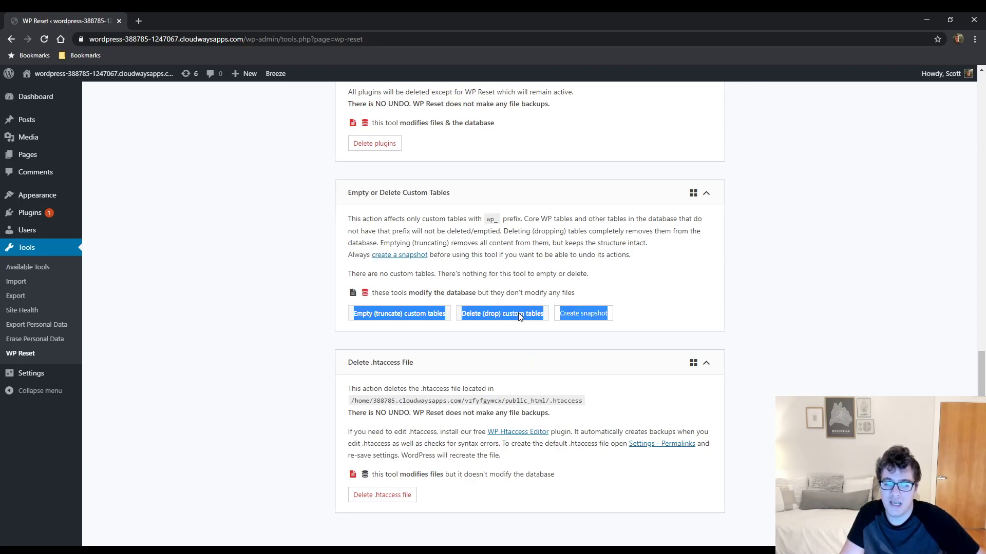
left_click(522, 316)
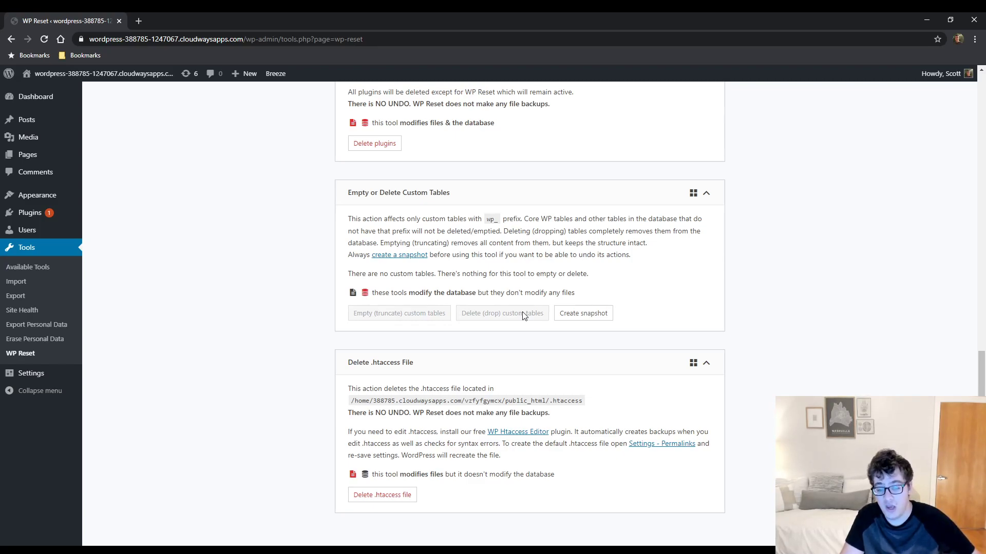
scroll(523, 314, "down", 1)
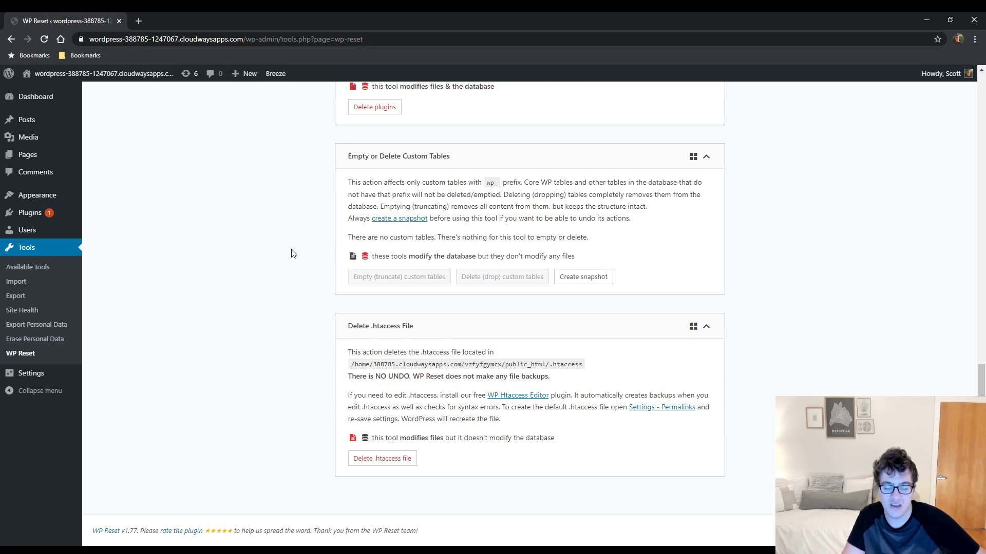
scroll(275, 222, "up", 15)
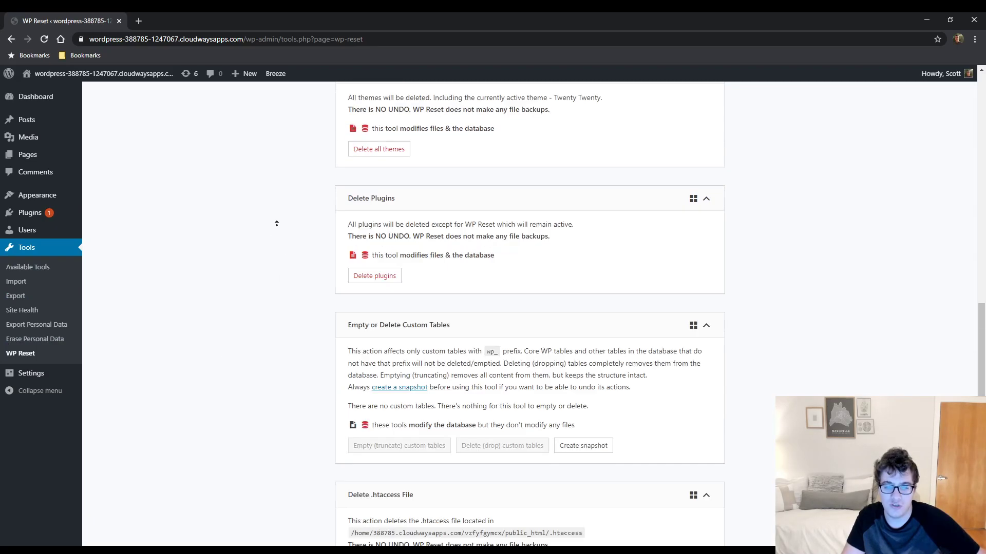
- Glance at the empty Snapshots view, then return to Tools and scroll through its panels
left_click(409, 137)
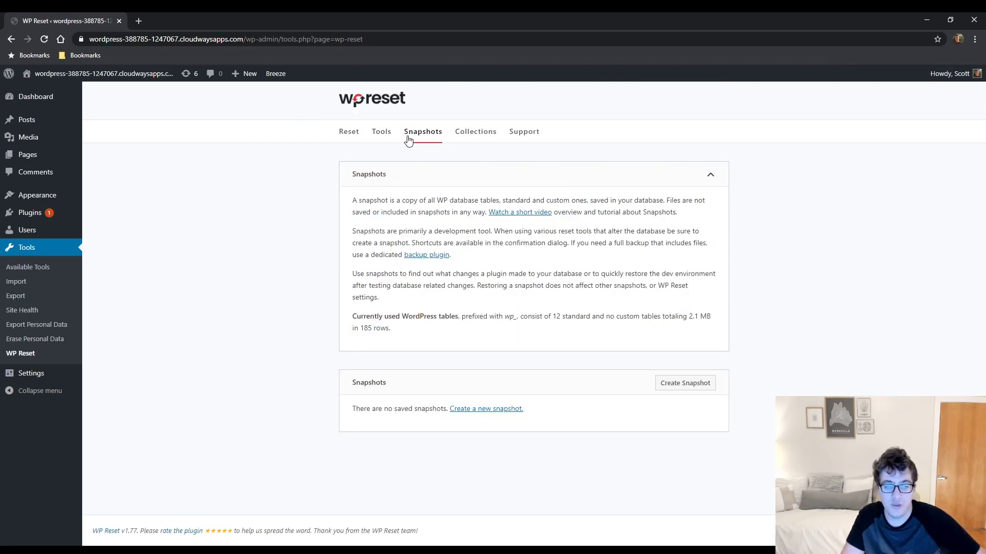
left_click(380, 135)
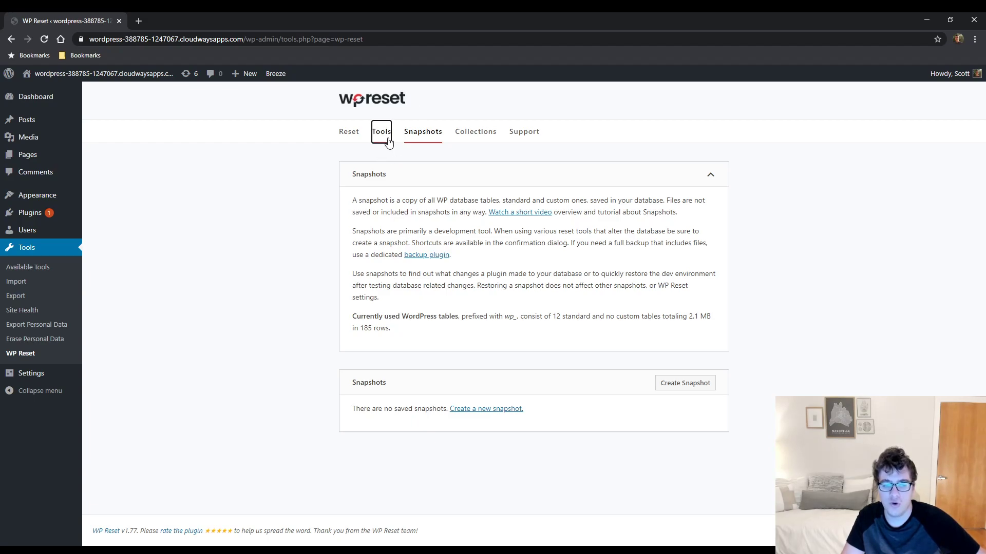
scroll(462, 257, "down", 7)
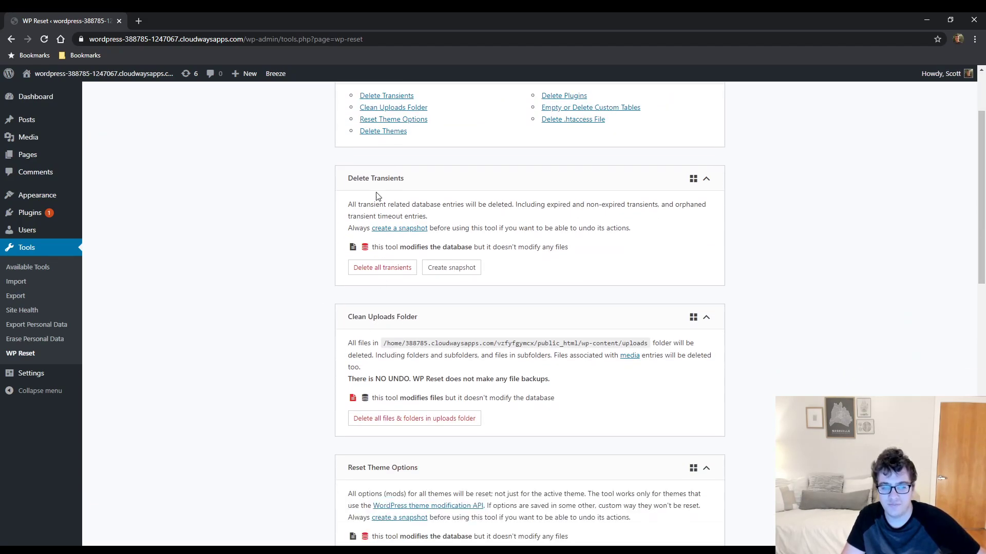
scroll(514, 266, "down", 8)
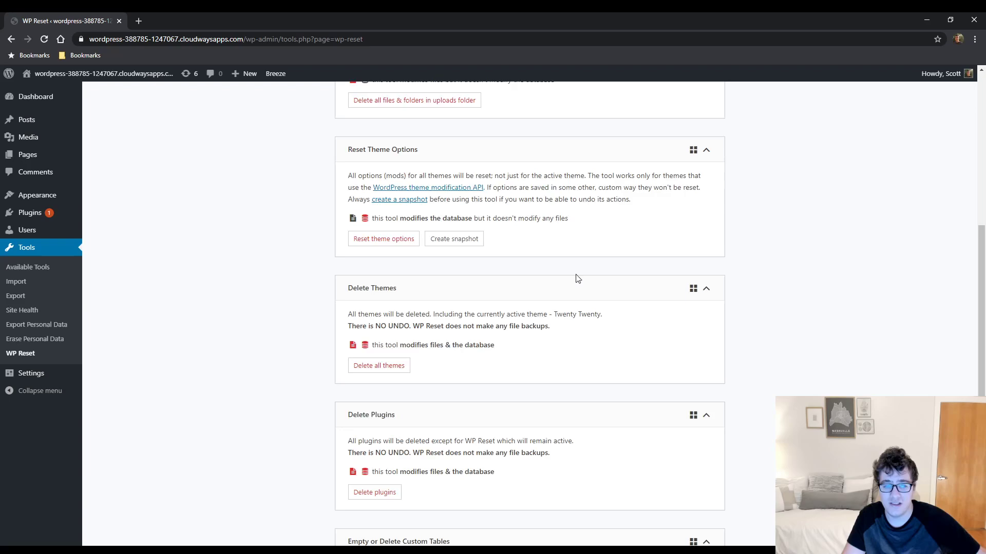
scroll(470, 193, "down", 2)
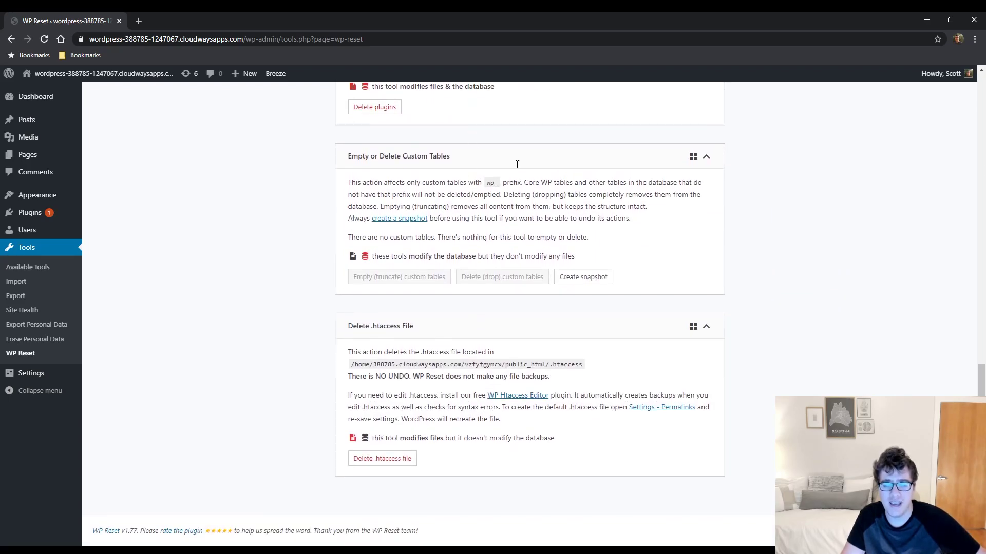
scroll(286, 221, "up", 15)
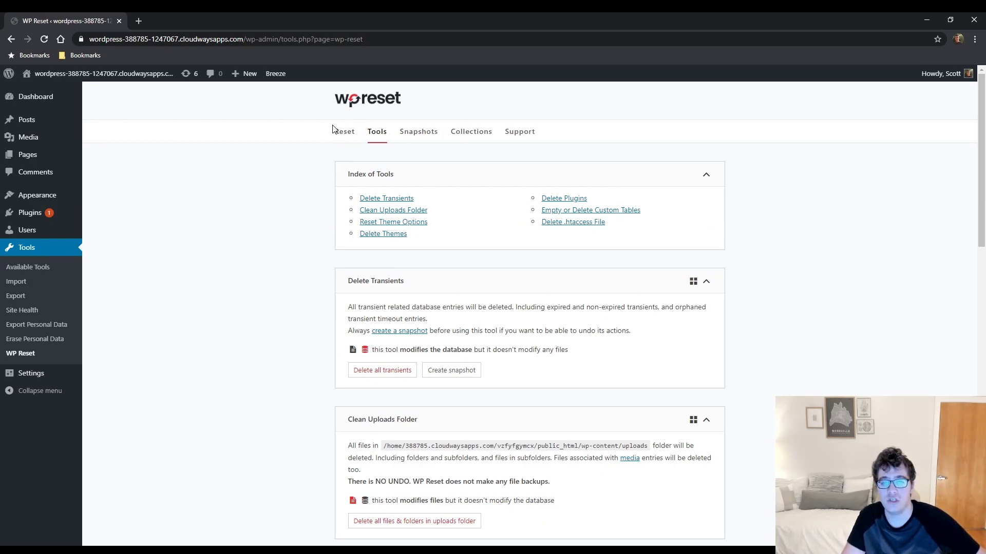
- On the Reset tab, enable Reactivate current theme and review the installed plugins in a new tab
left_click(336, 130)
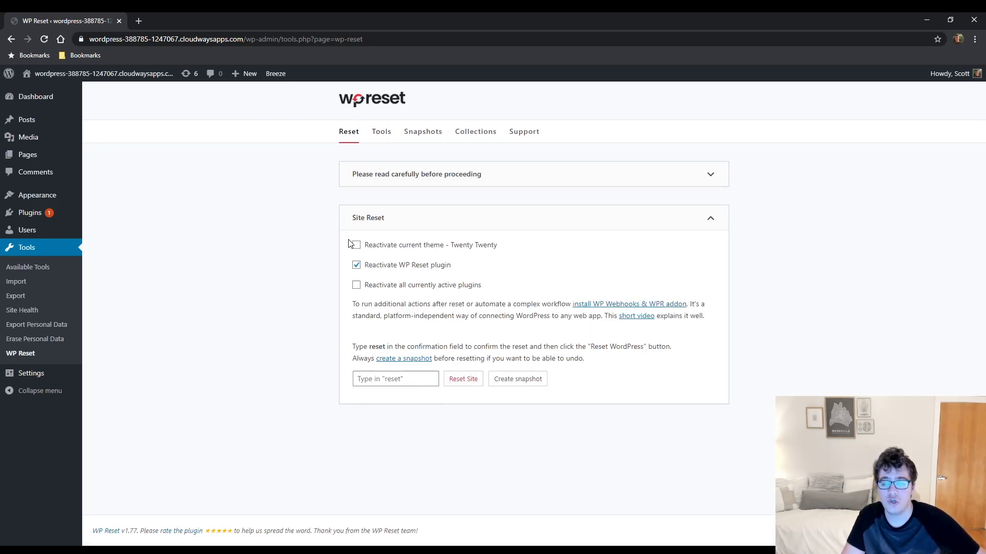
left_click(373, 248)
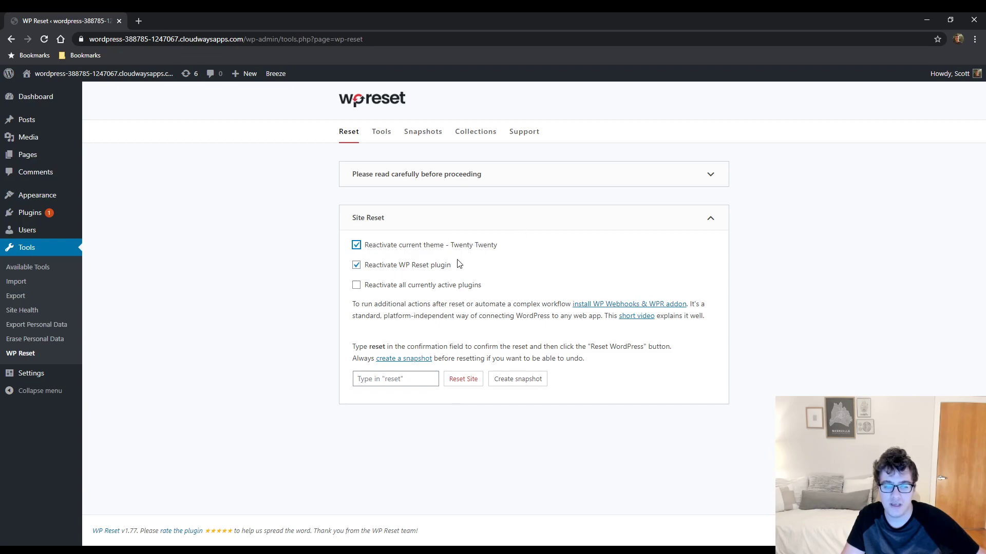
middle_click(19, 225)
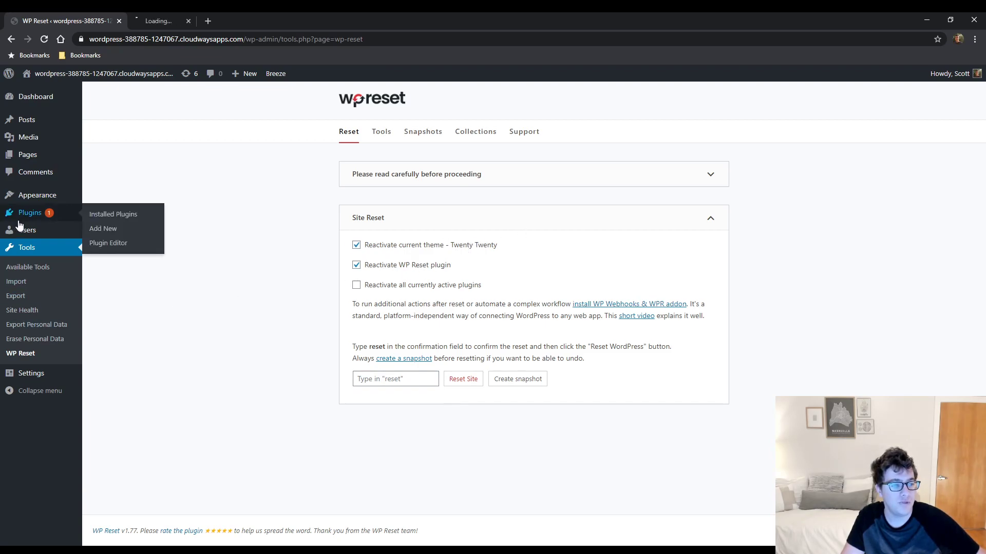
left_click(178, 13)
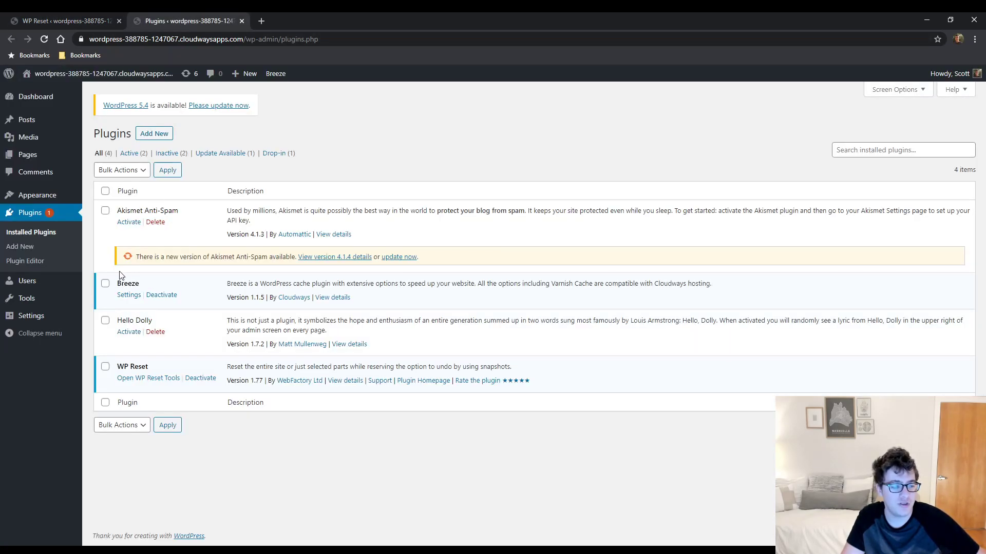
key("ctrl+Page_Up")
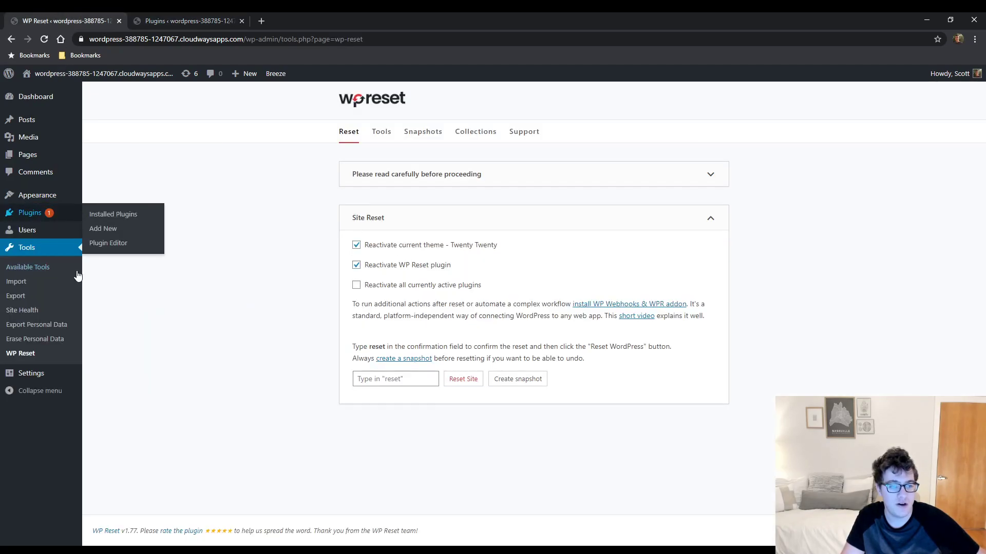
- Enter 'reset' as the confirmation word, then run and confirm the site reset
left_click(400, 378)
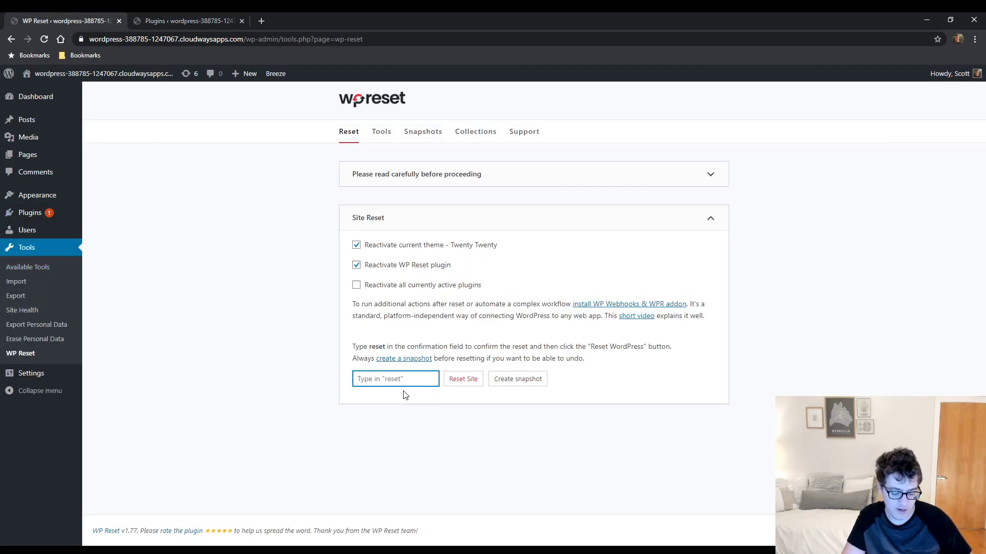
type("reset")
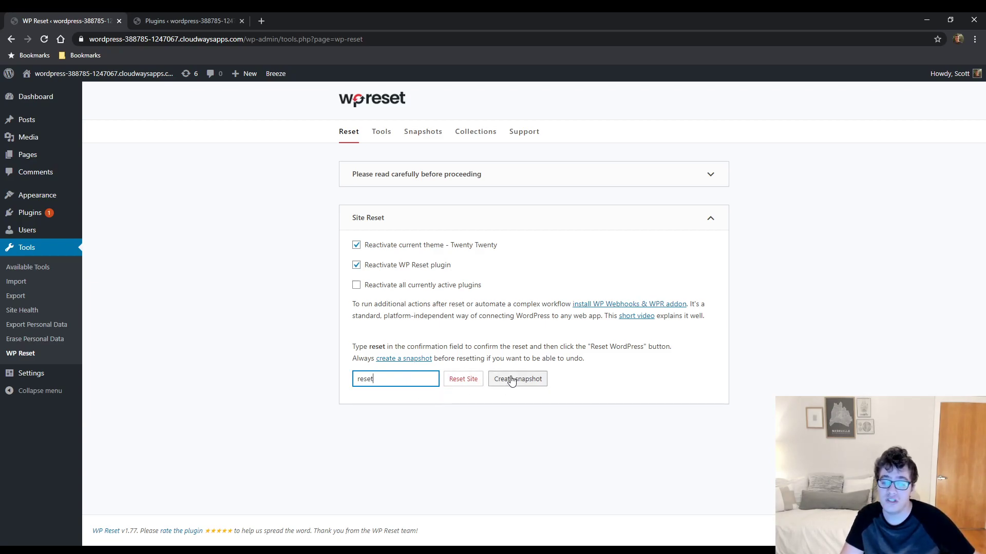
left_click(464, 381)
left_click(460, 380)
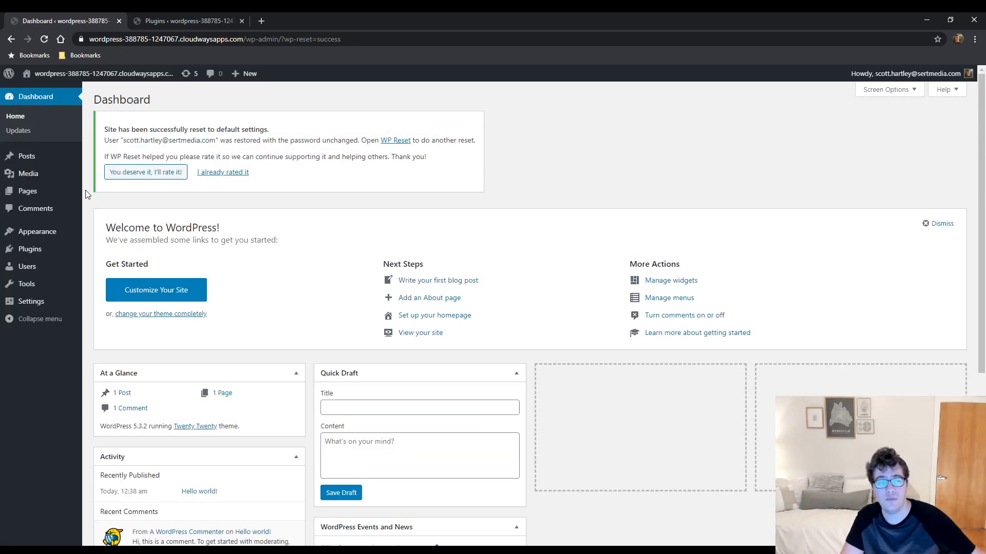
- Check Installed Plugins and Themes after the reset, ending on Plugins with only WP Reset active
scroll(233, 228, "down", 2)
scroll(233, 228, "up", 2)
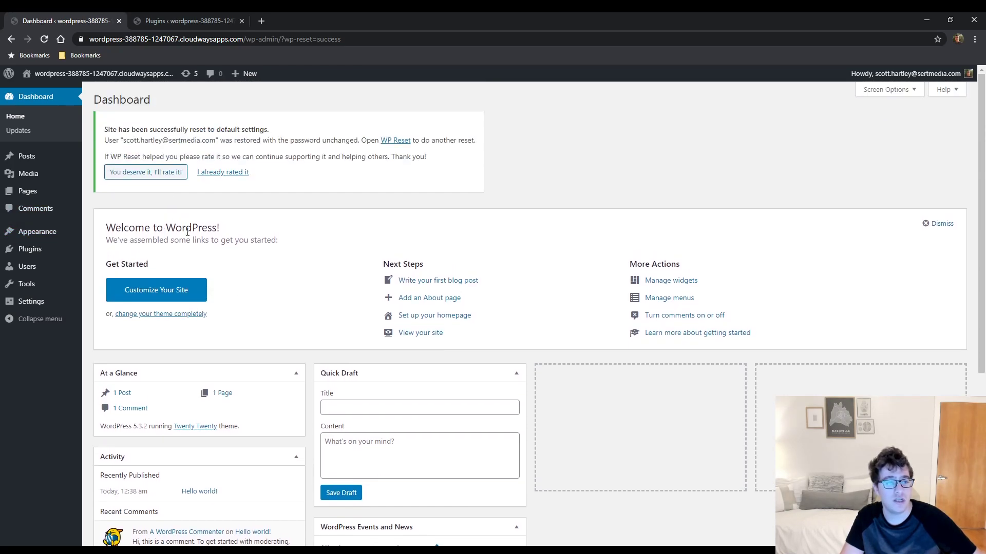
scroll(109, 260, "down", 2)
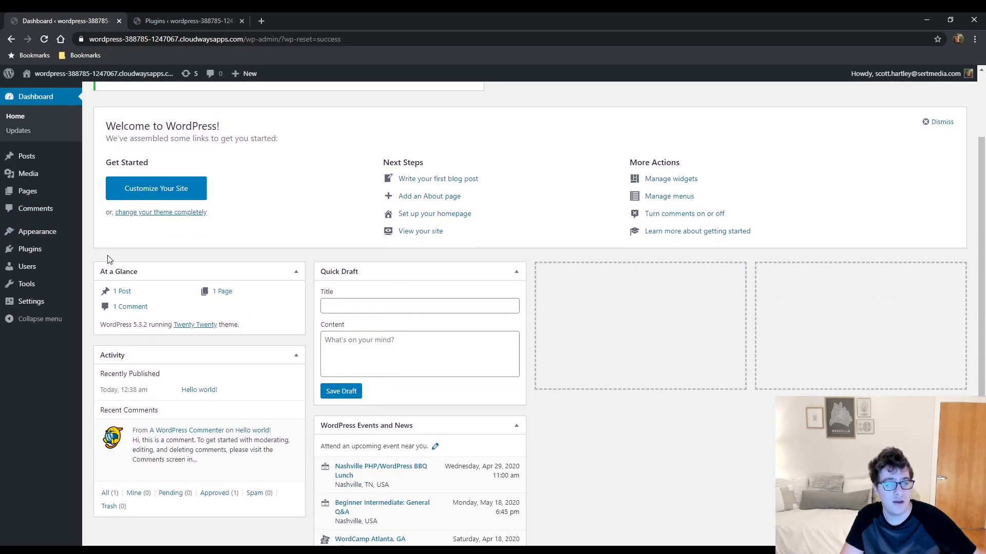
left_click(43, 249)
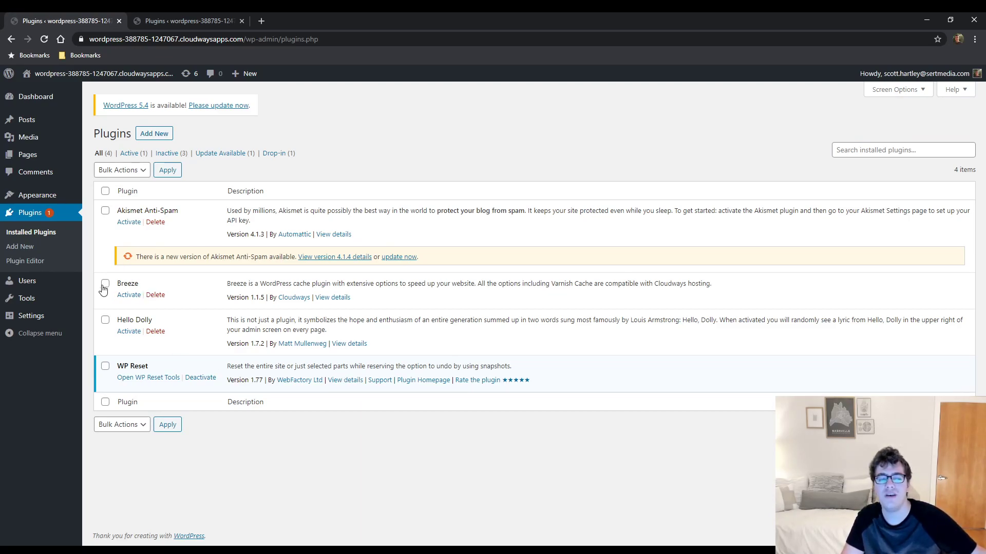
left_click(37, 195)
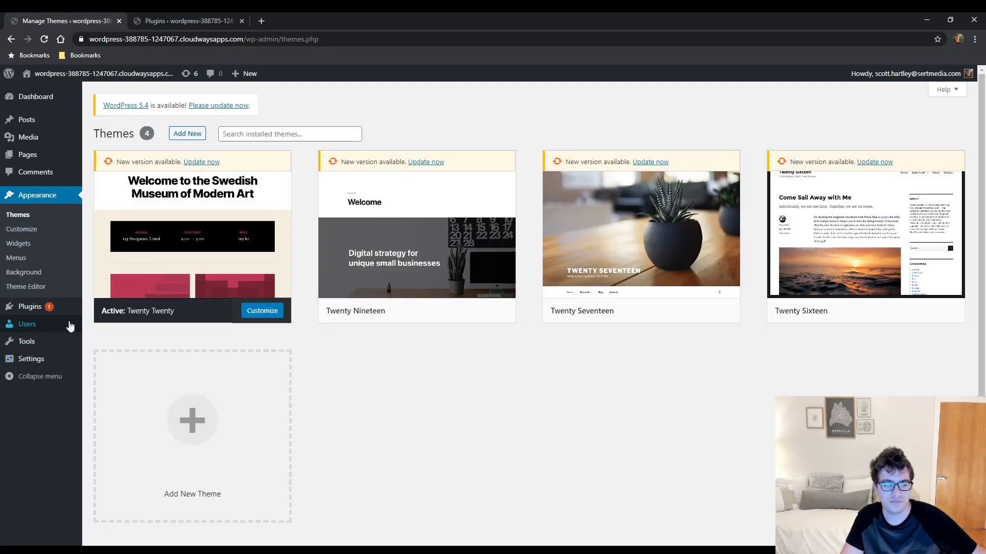
left_click(53, 308)
mouse_move(50, 306)
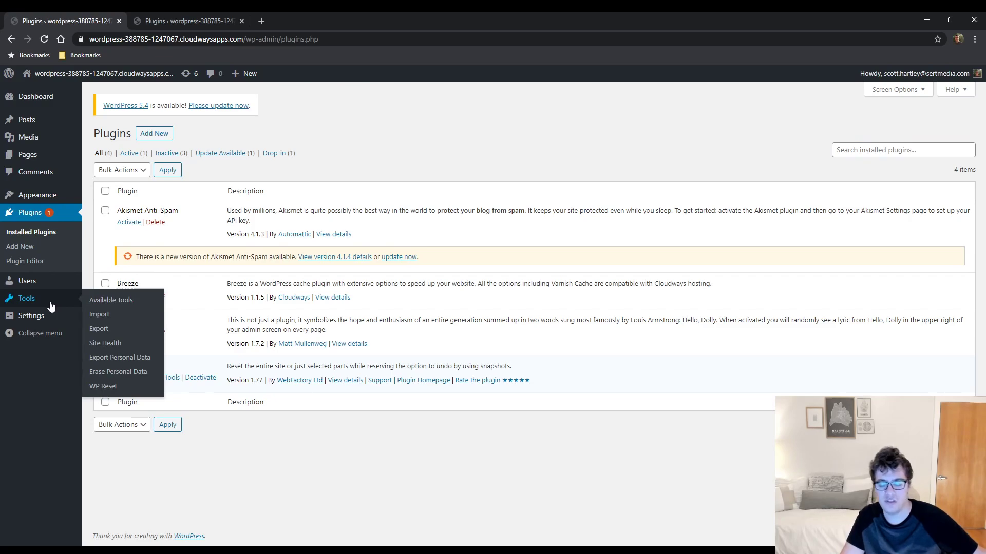